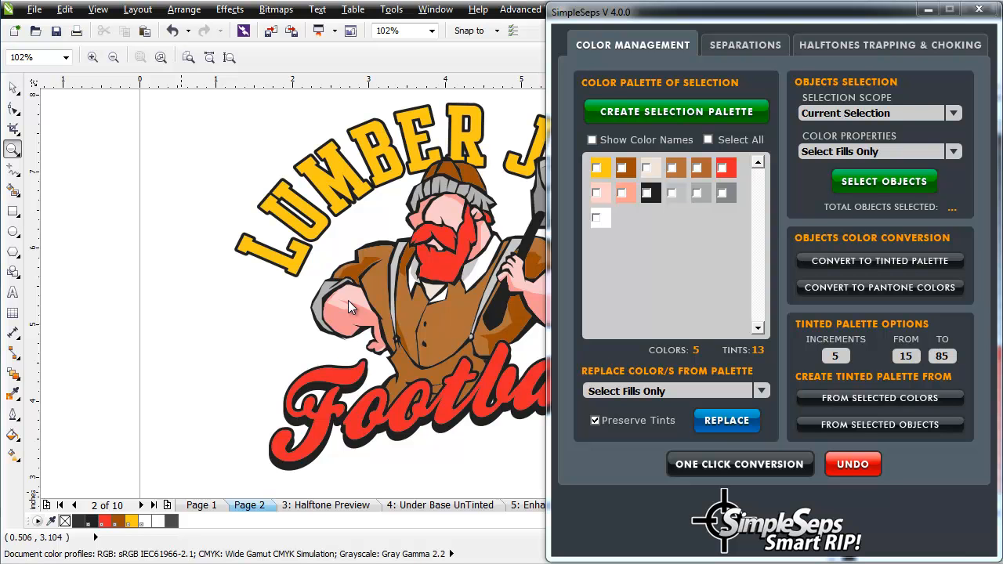
Open the separation settings and turn off the Enhanced White option
click(745, 48)
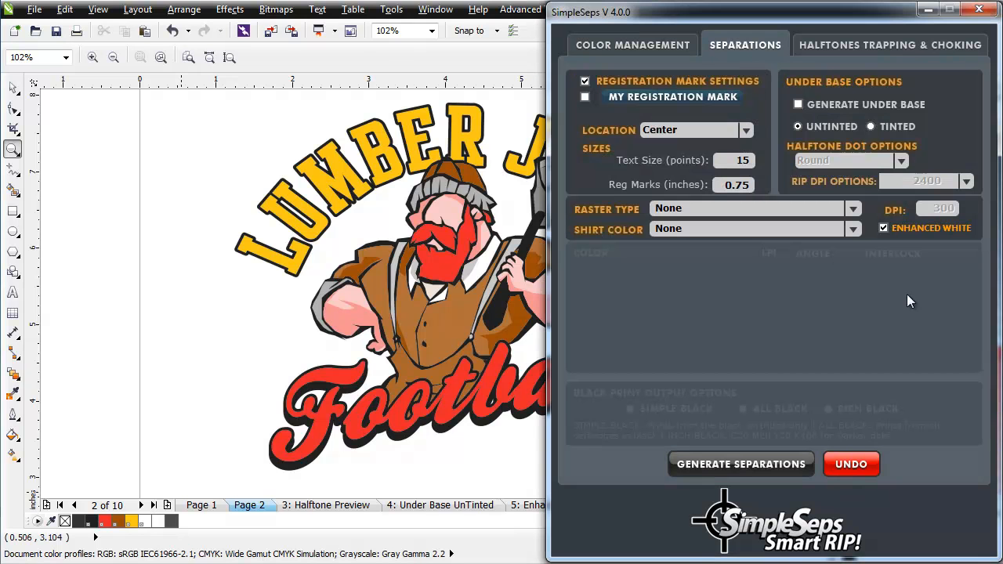
click(882, 228)
Examine the halftone dots of the arm, face and shirt collar up close on the Halftone Preview page
click(356, 505)
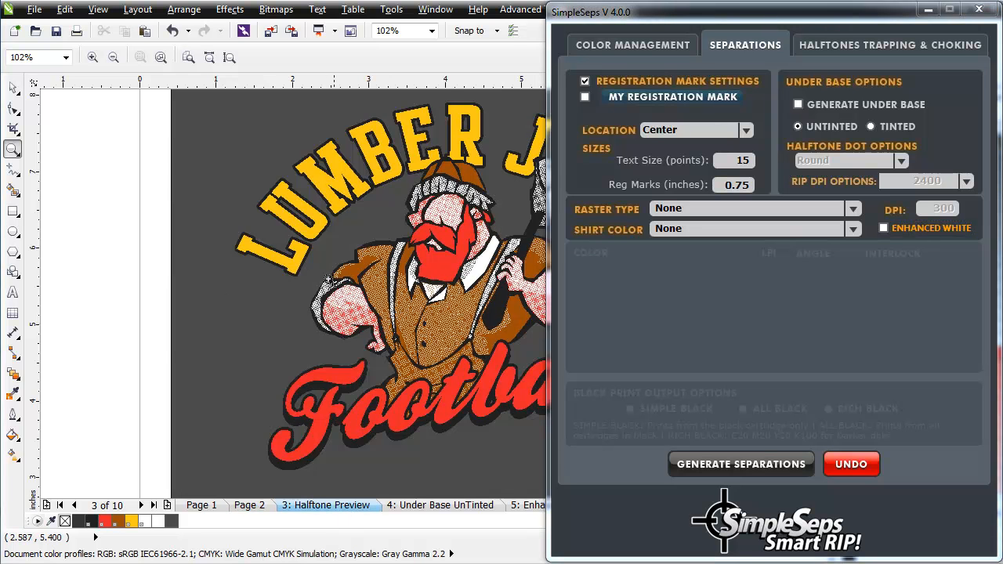
drag(298, 265, 384, 341)
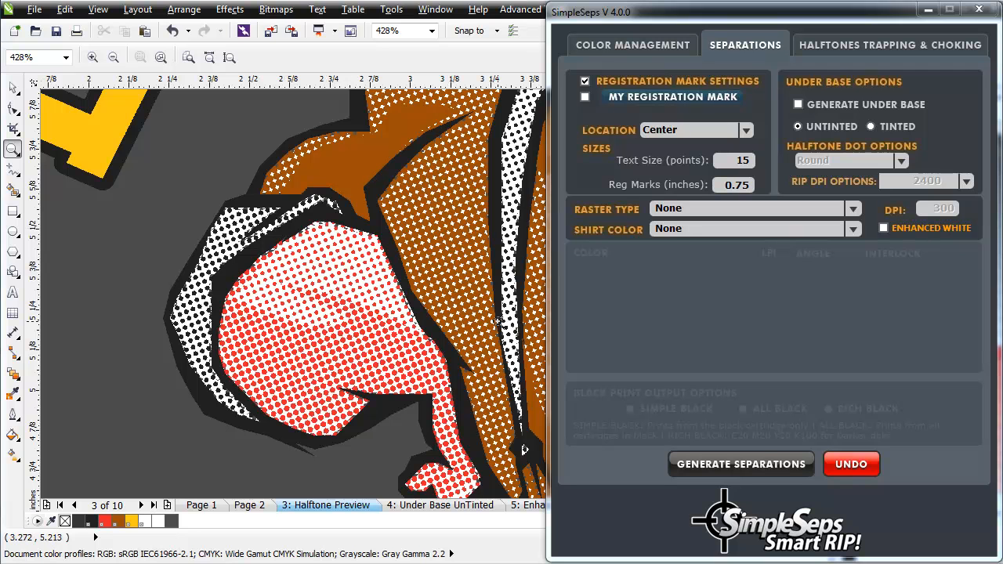
scroll(470, 275, down, 2)
scroll(466, 374, down, 2)
drag(718, 11, 784, 20)
drag(524, 258, 596, 335)
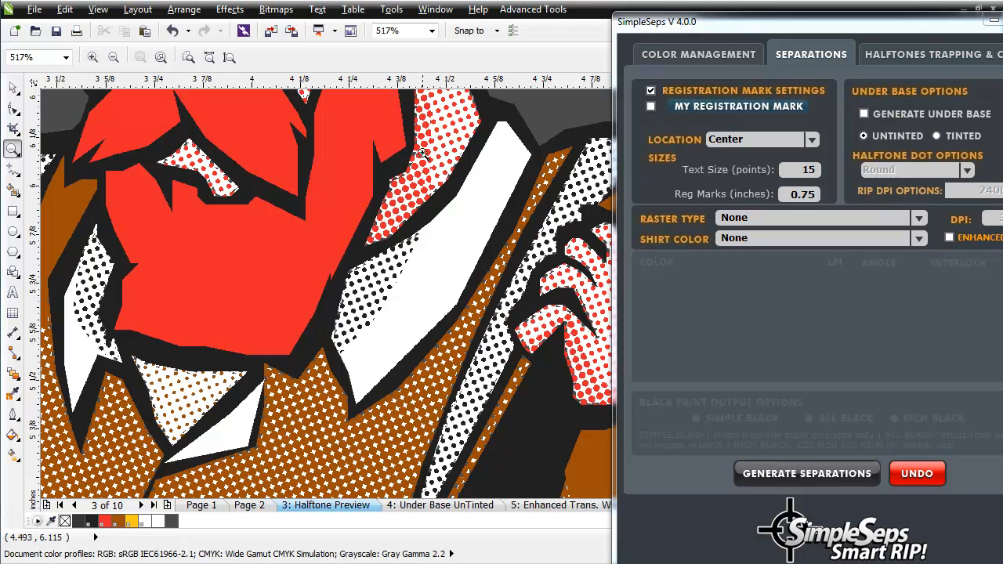
Compare the Under Base UnTinted and Enhanced Trans. White plates with the original artwork on Page 1
click(452, 507)
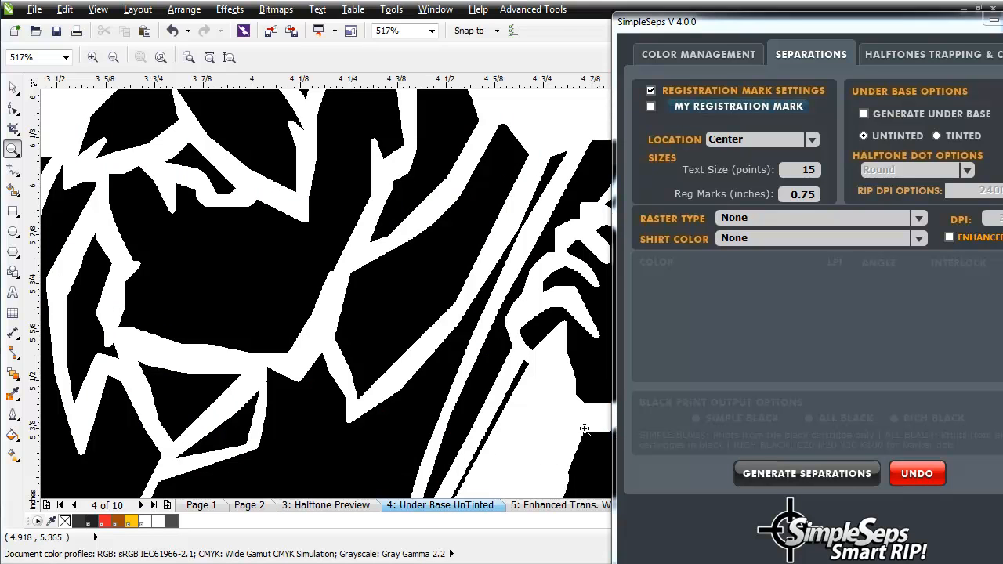
click(546, 507)
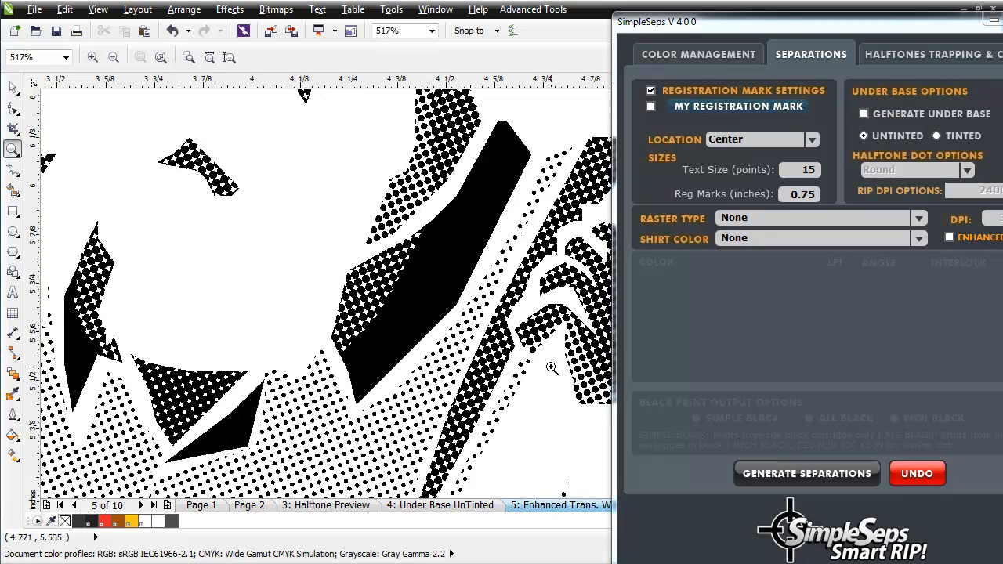
scroll(482, 376, down, 2)
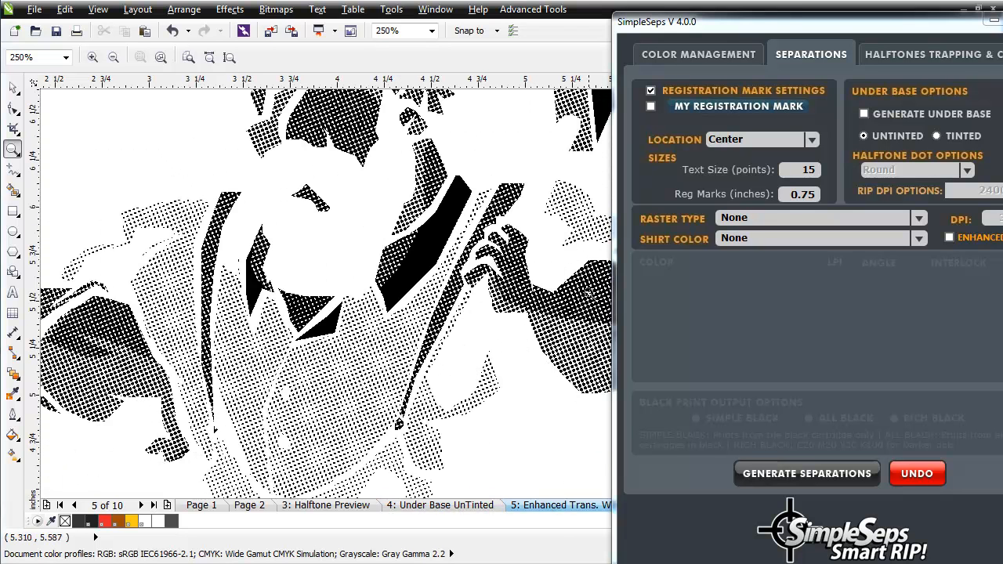
click(60, 506)
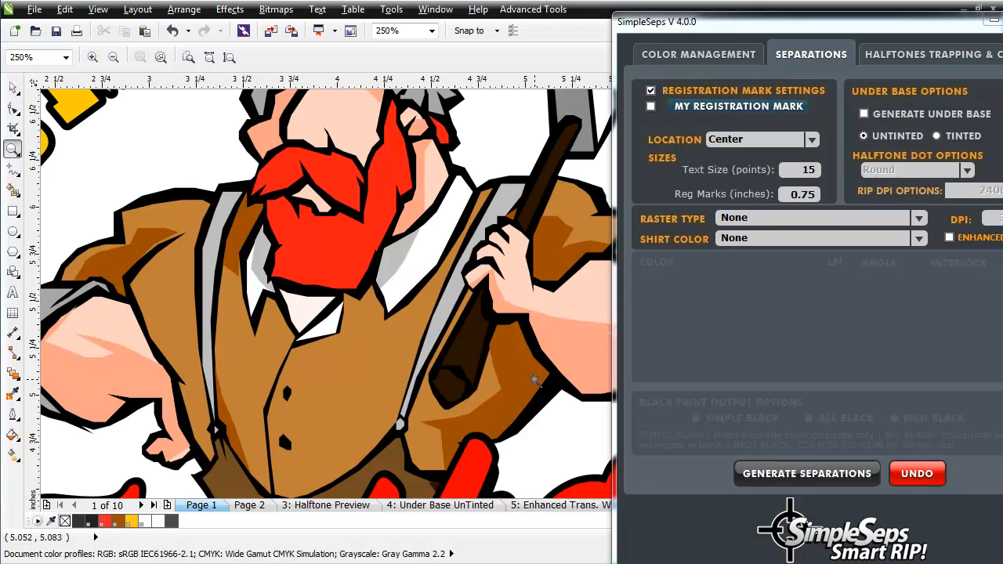
click(566, 504)
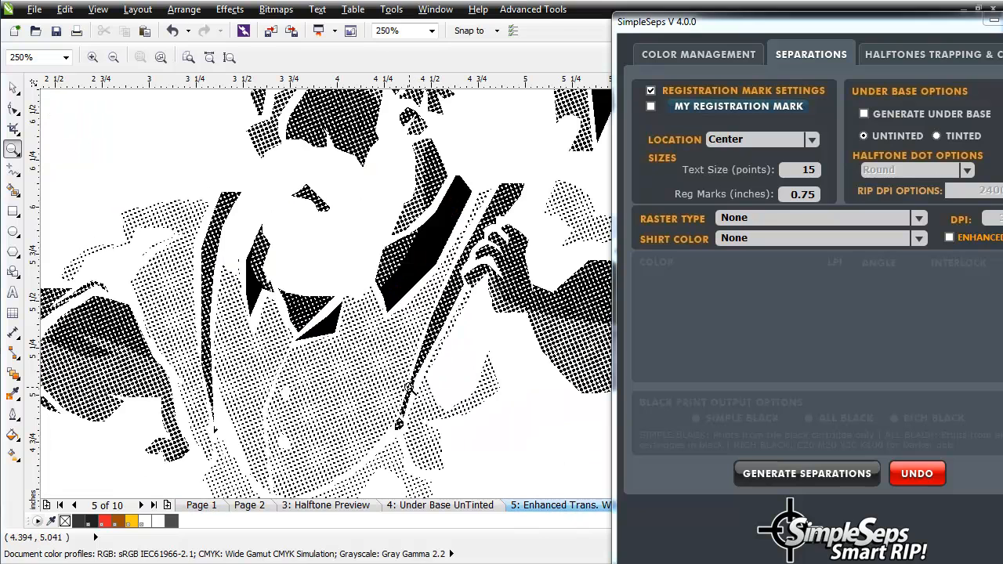
Review the separation plates on pages 6 and 7, viewing page 7 out to its registration marks
click(142, 505)
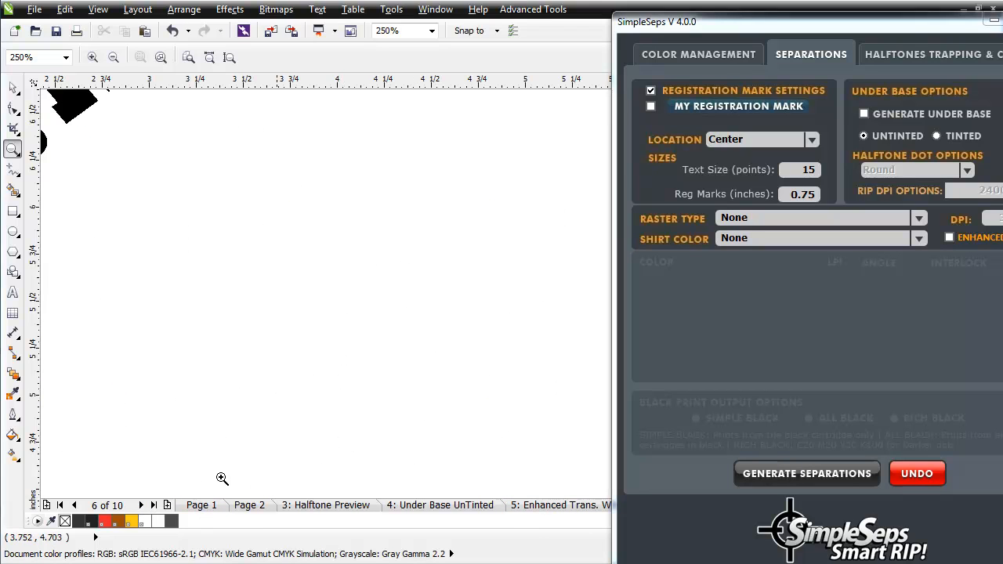
click(142, 508)
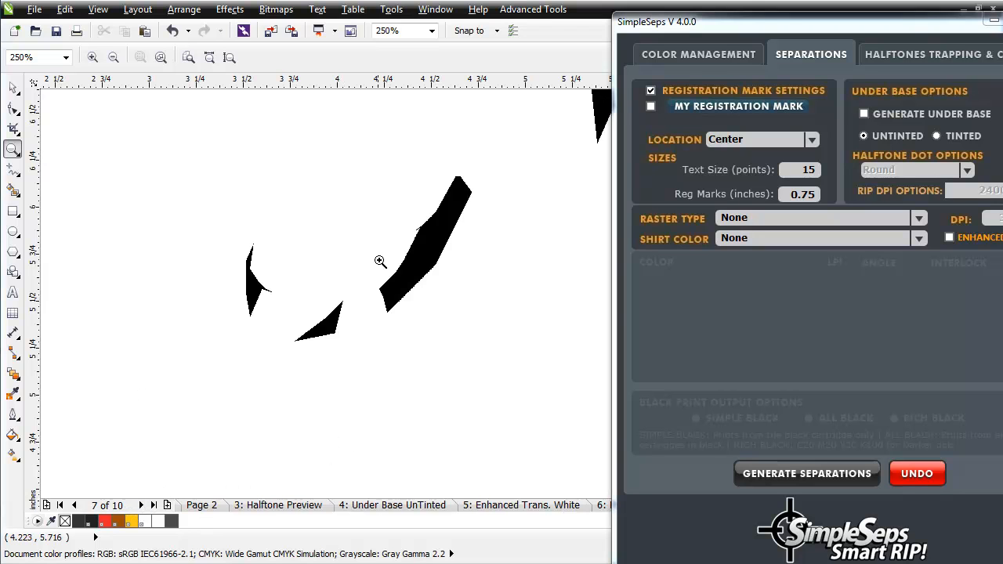
right_click(534, 296)
right_click(489, 287)
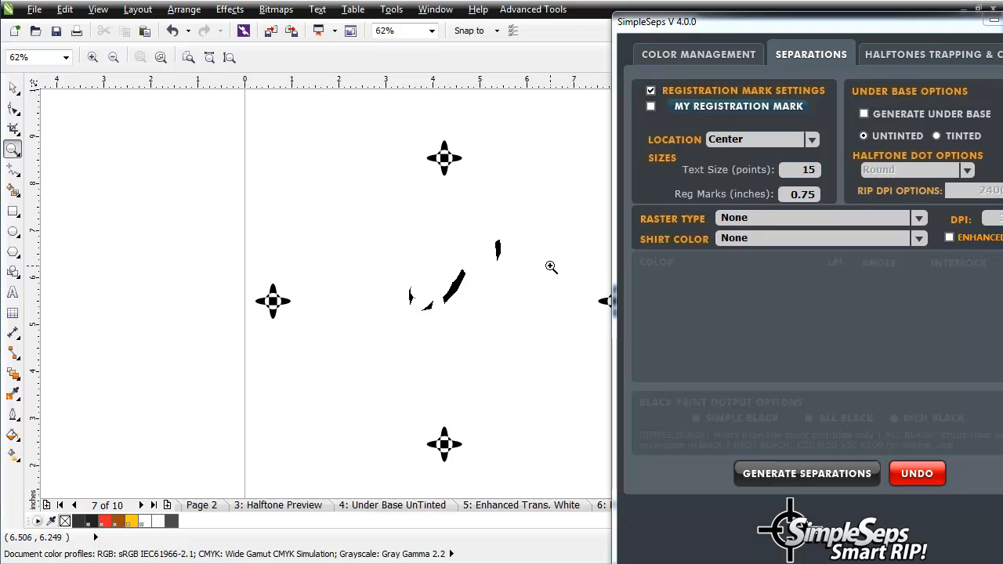
Set the print job to print separations for page 2 only and show its print preview
click(199, 506)
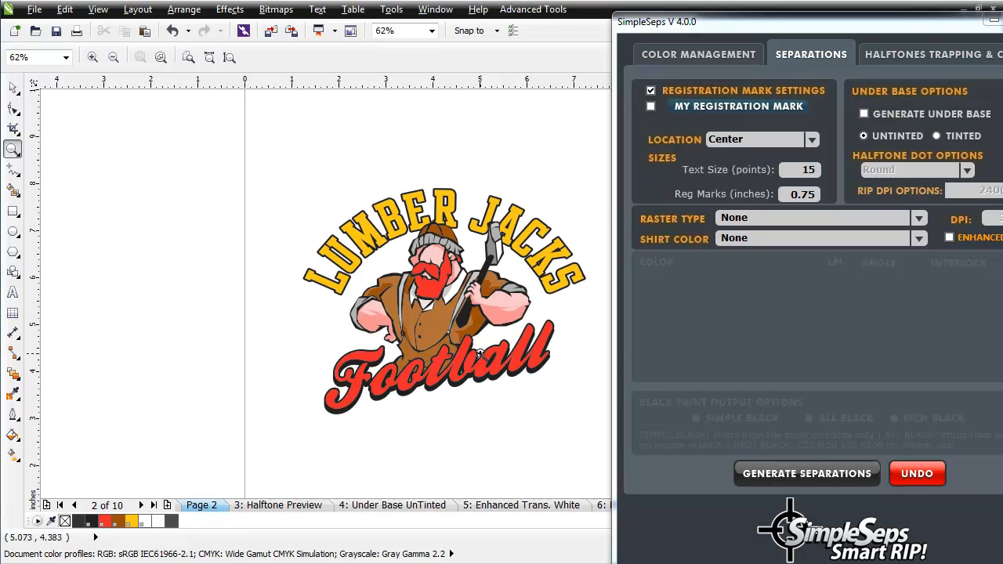
click(76, 33)
click(347, 146)
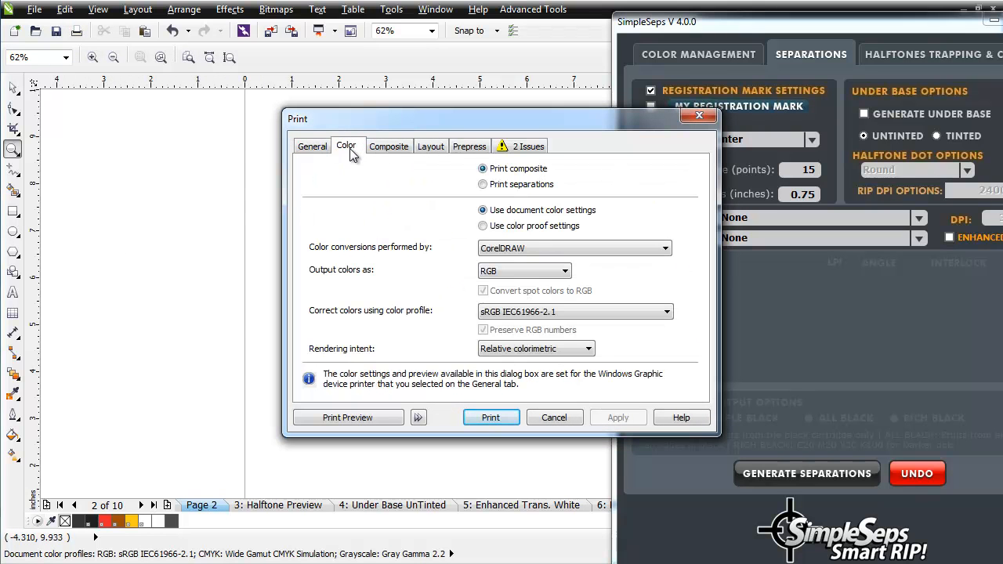
click(482, 185)
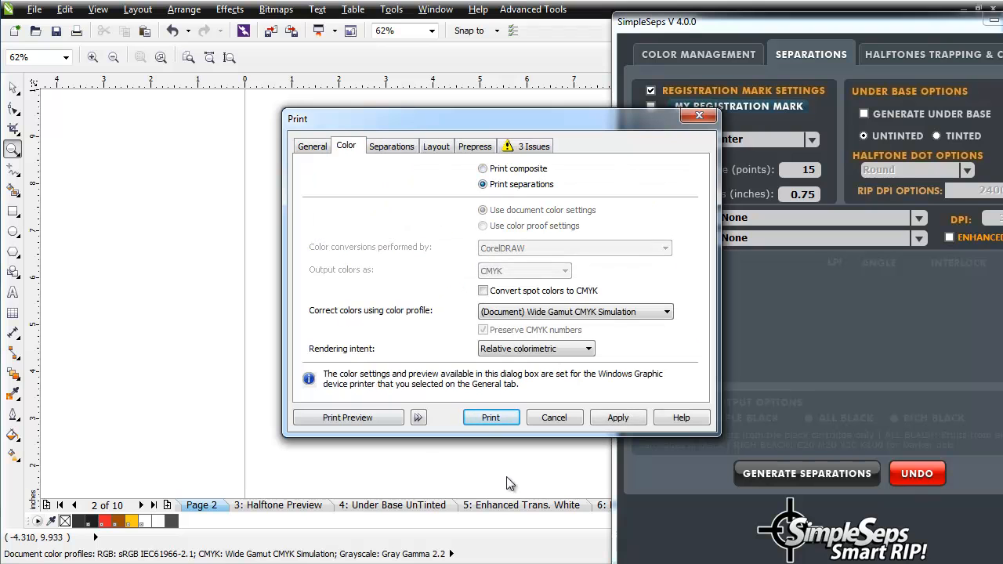
click(314, 145)
click(409, 329)
text(2)
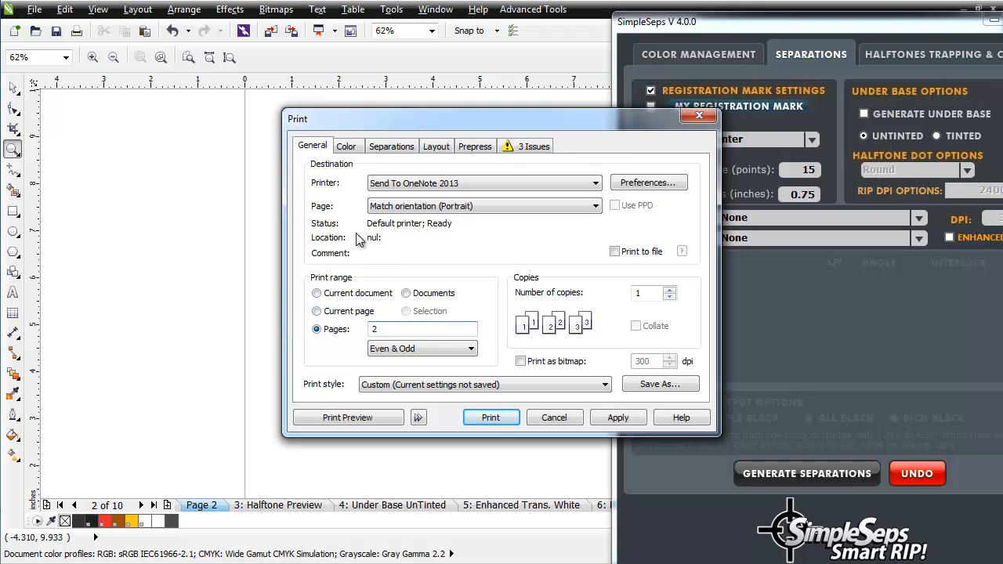
click(316, 420)
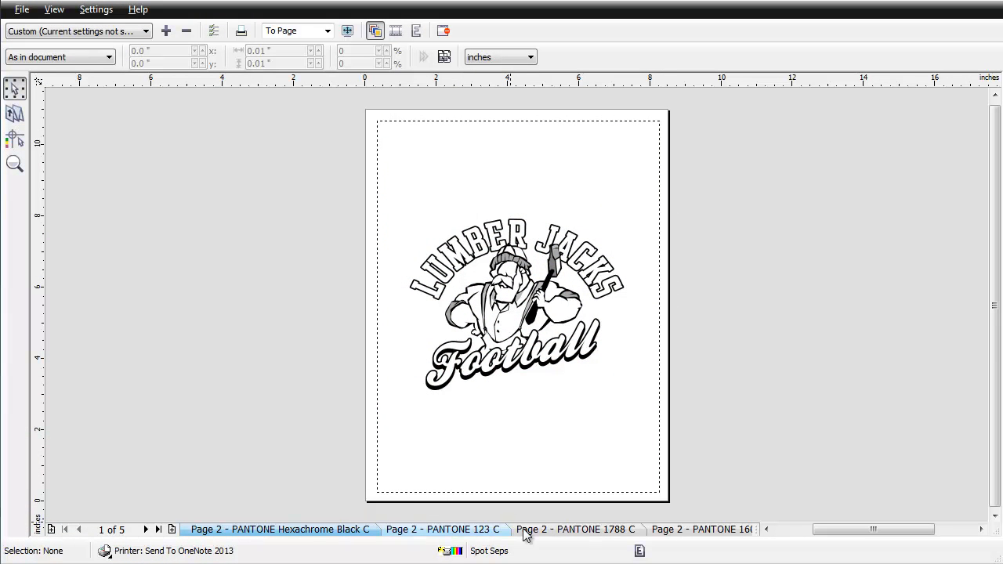
Inspect the previewed PANTONE 1605 C, Trans. White, 1788 C and 123 C plates, and leave the print setup without printing
click(709, 530)
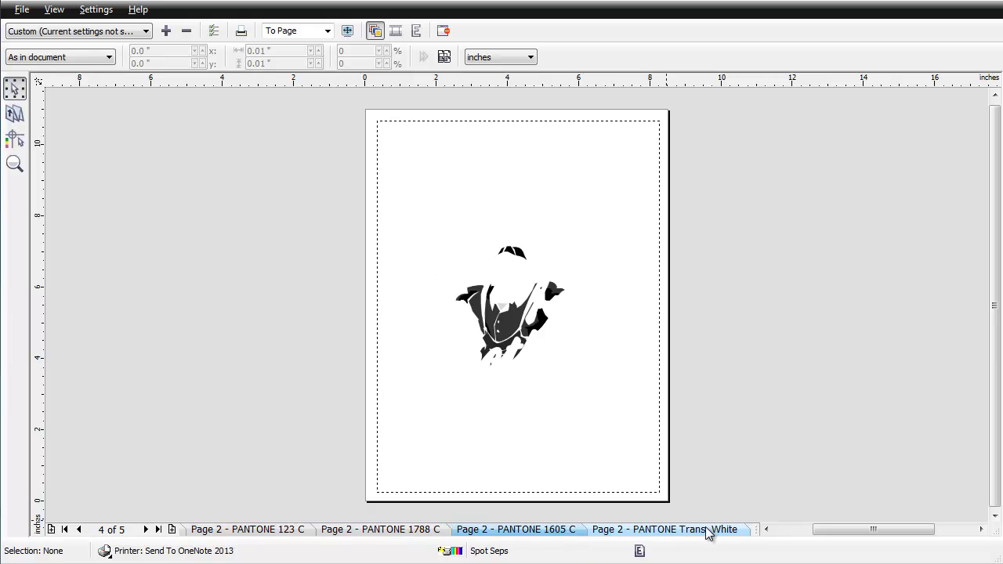
click(709, 530)
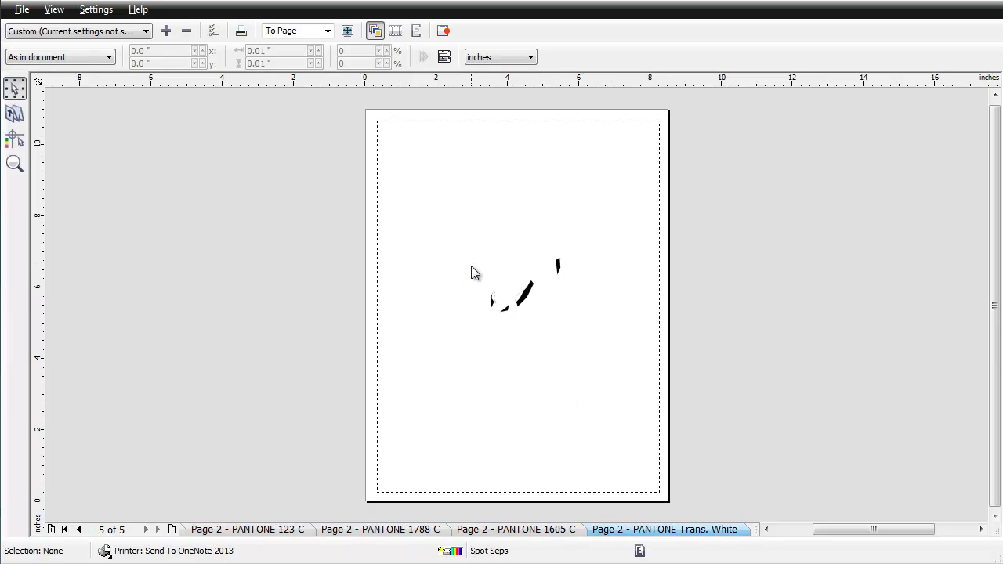
click(407, 530)
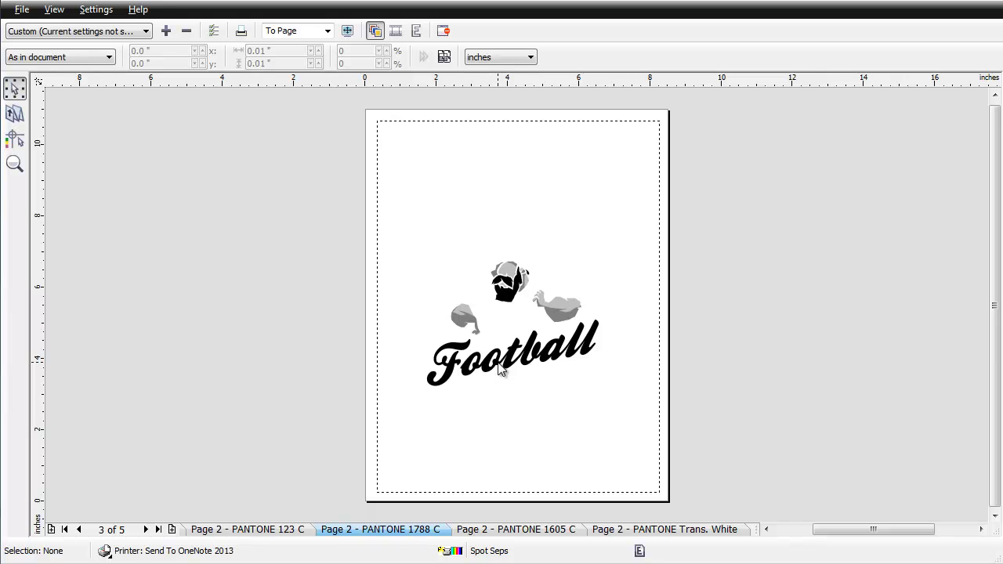
click(258, 533)
click(998, 4)
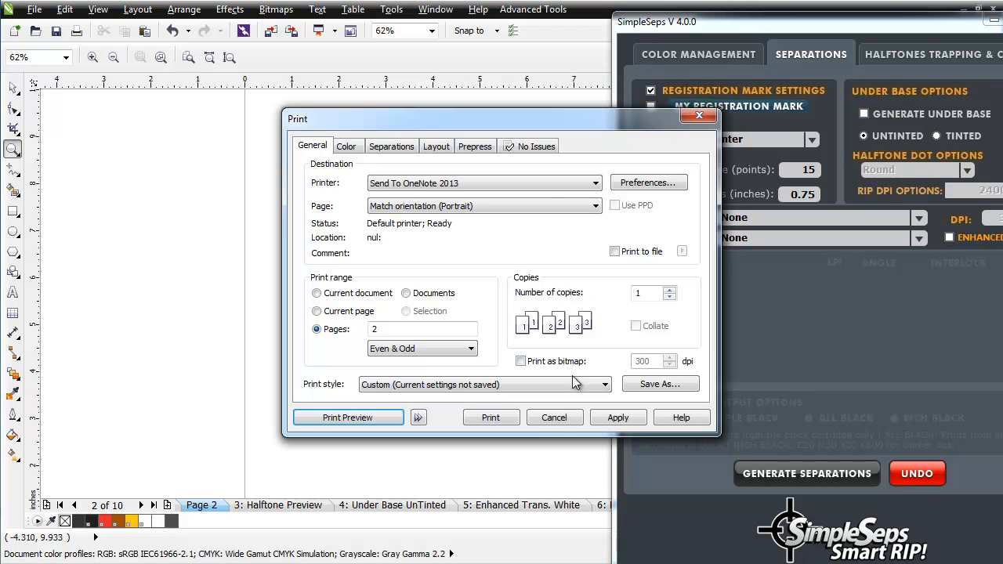
click(554, 417)
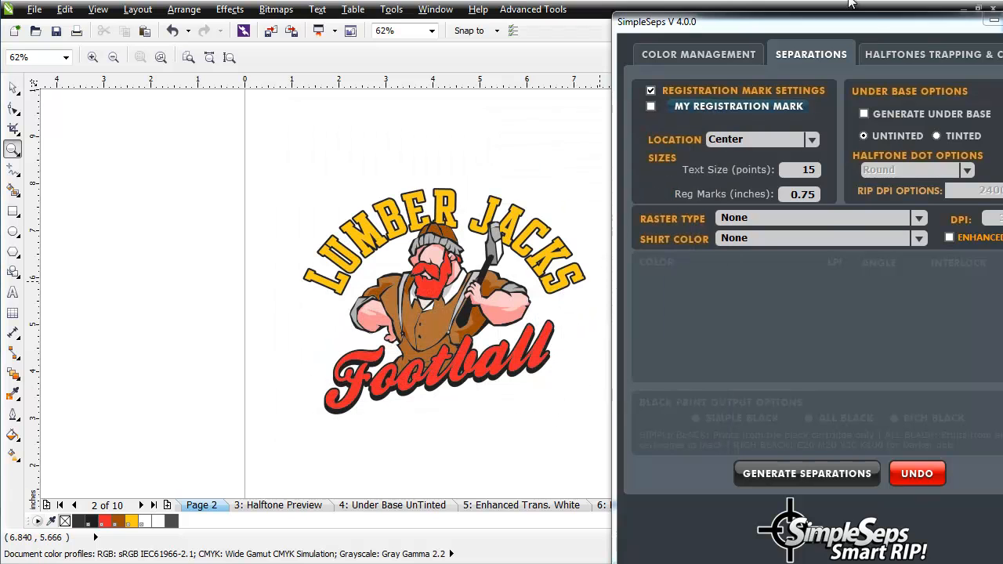
Turn on Enhanced White and generate the separations for the Page 2 artwork
click(876, 27)
drag(876, 26, 771, 19)
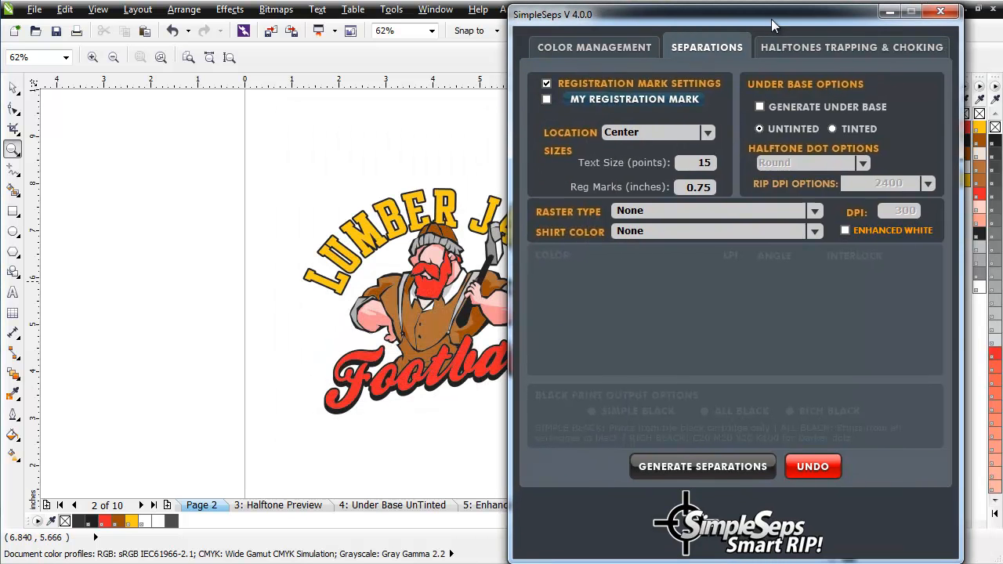
click(845, 230)
click(700, 467)
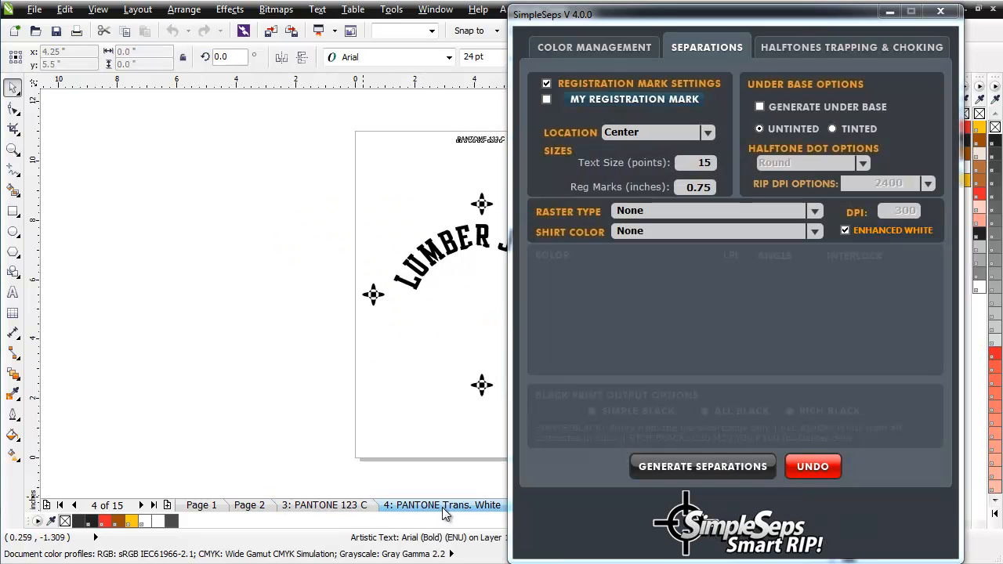
Examine the generated PANTONE Trans. White plate and compare it with the artwork on Page 1 and Page 2
drag(740, 18, 905, 19)
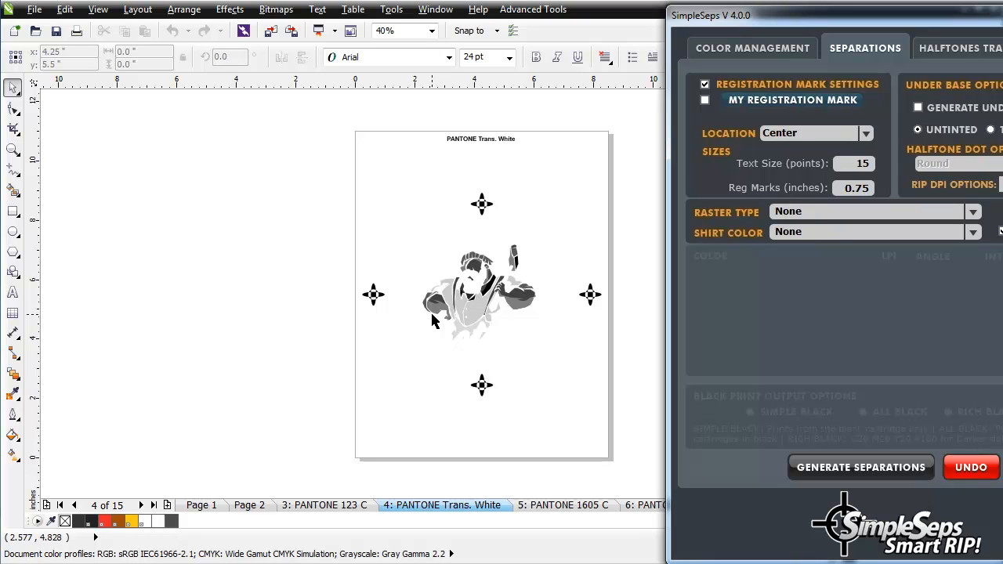
click(201, 505)
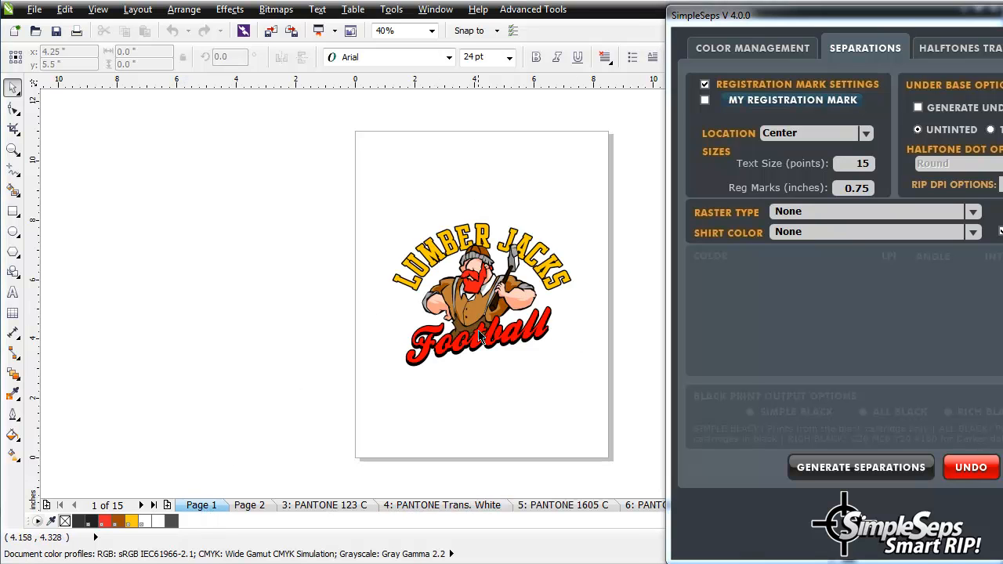
click(249, 505)
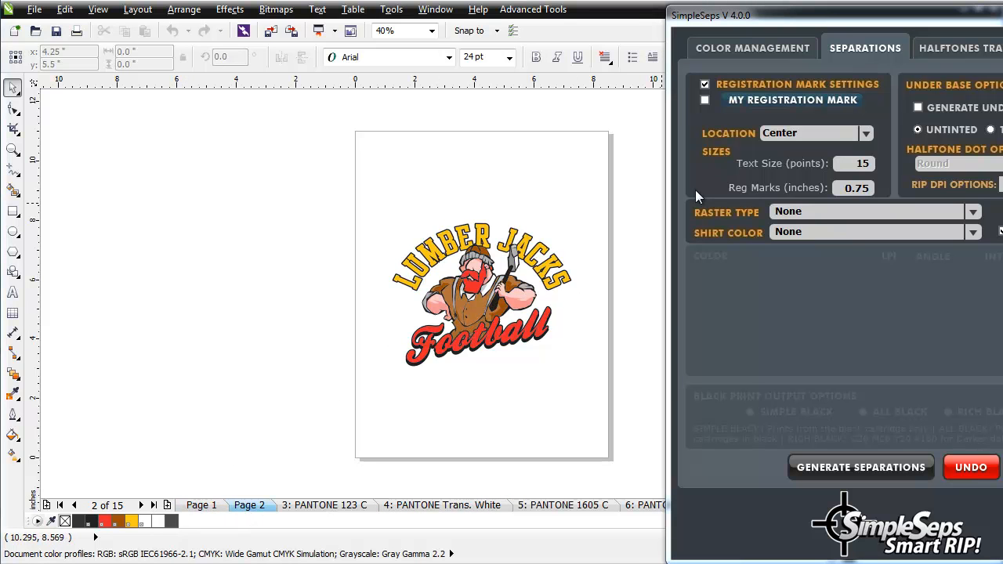